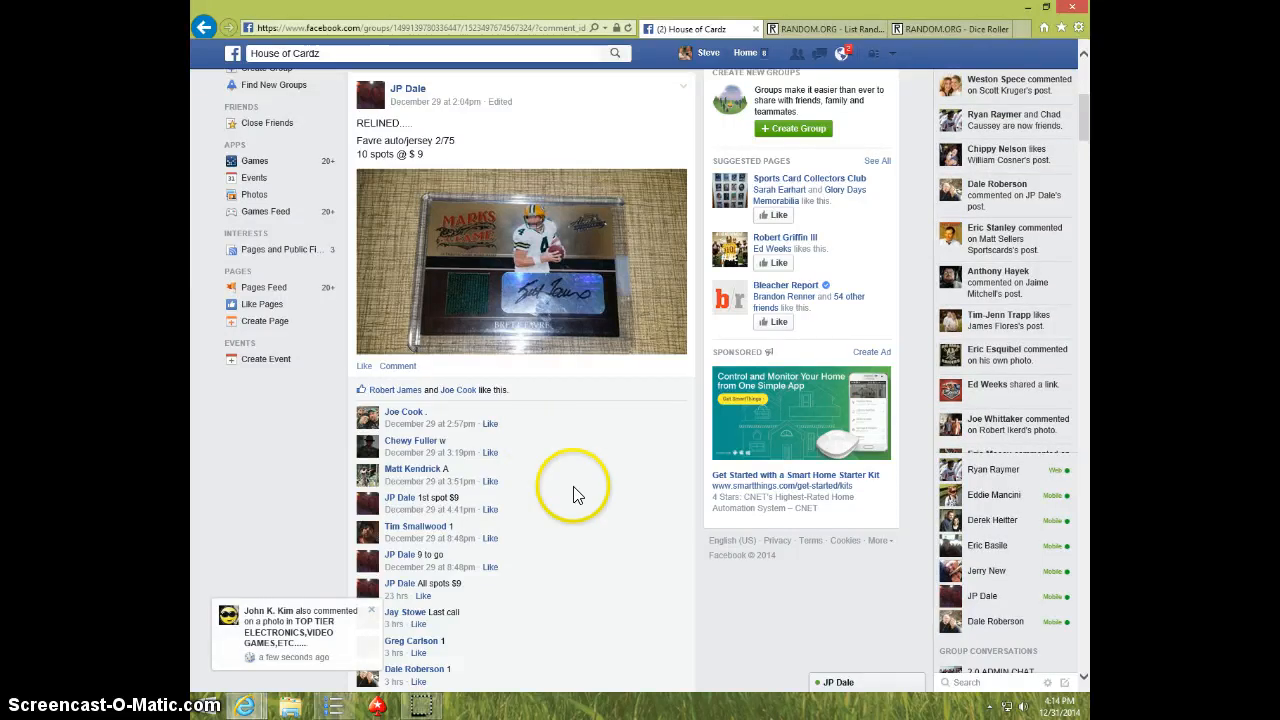
{"action": "scroll", "coordinate": [563, 466], "scroll_direction": "down", "scroll_amount": 5}
{"action": "scroll", "coordinate": [551, 452], "scroll_direction": "down", "scroll_amount": 5}
{"action": "scroll", "coordinate": [555, 452], "scroll_direction": "down", "scroll_amount": 3}
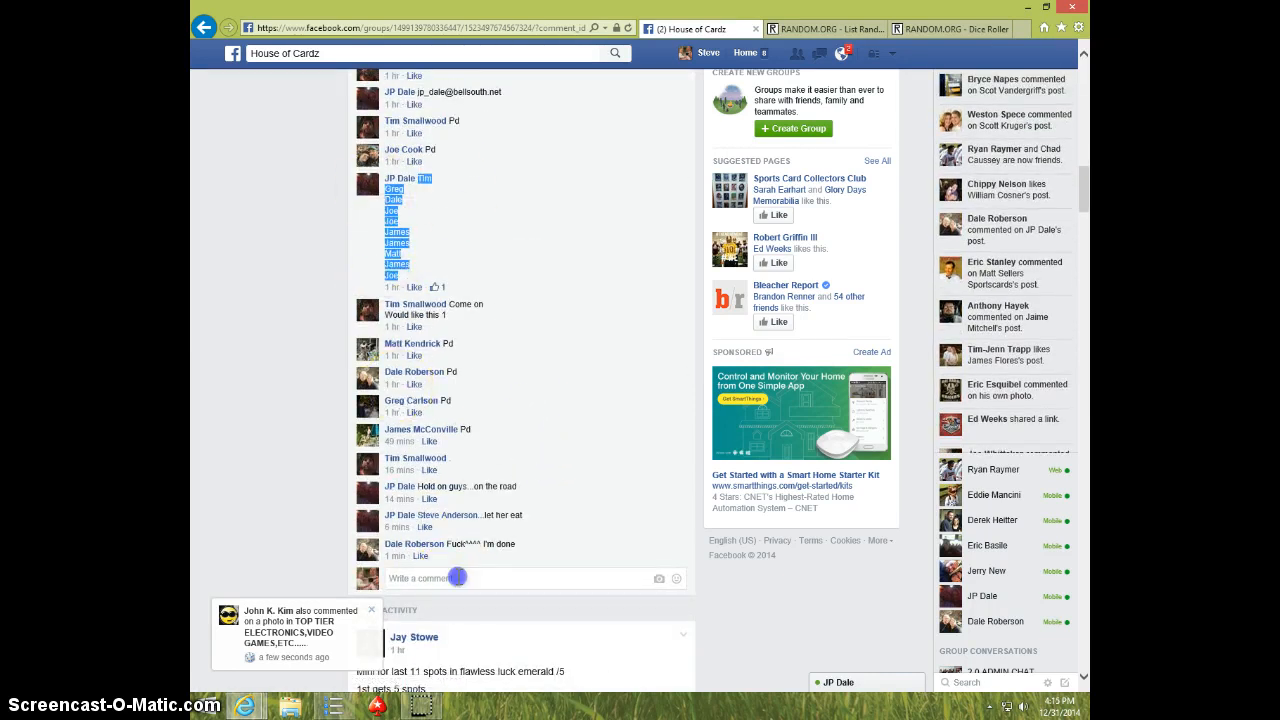
- Post a 'LIVE' comment below the participant list on the raffle post
{"action": "left_click", "coordinate": [457, 577]}
{"action": "type", "text": "LIVE"}
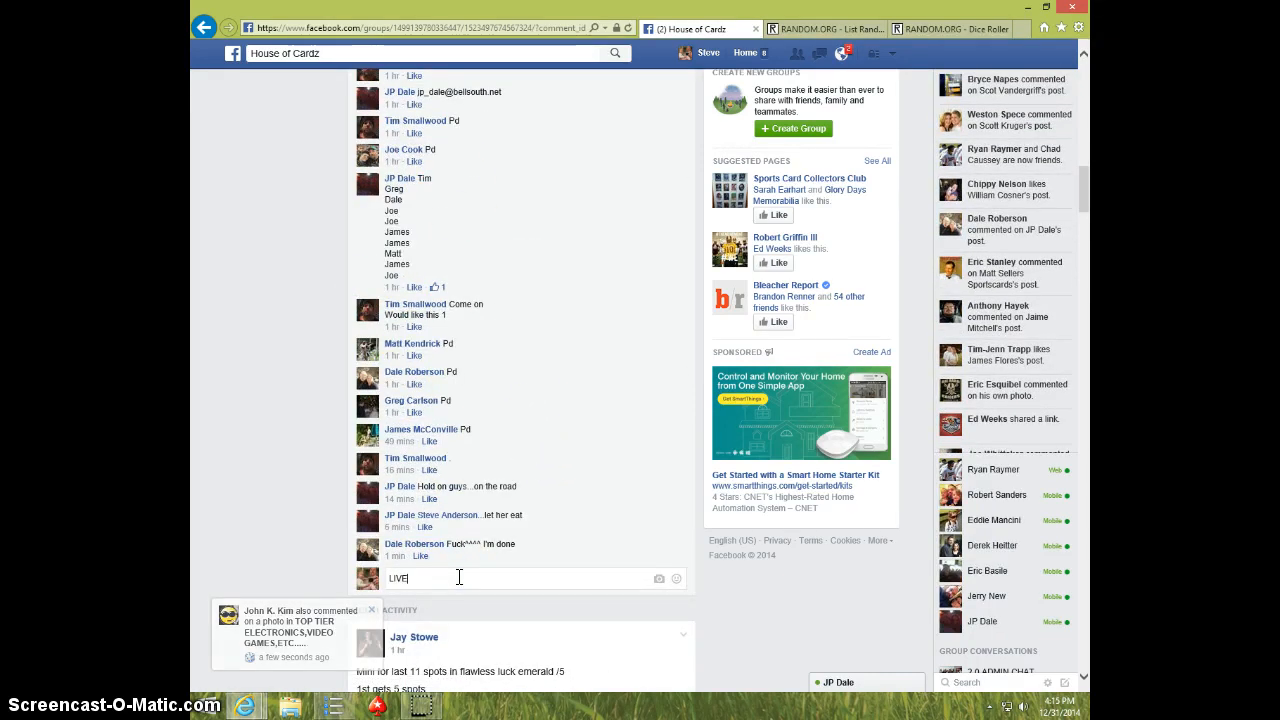
{"action": "key", "text": "Return"}
- Show the clock, roll two dice (both sixes), and return to the ten-name List Randomizer
{"action": "left_click", "coordinate": [668, 632]}
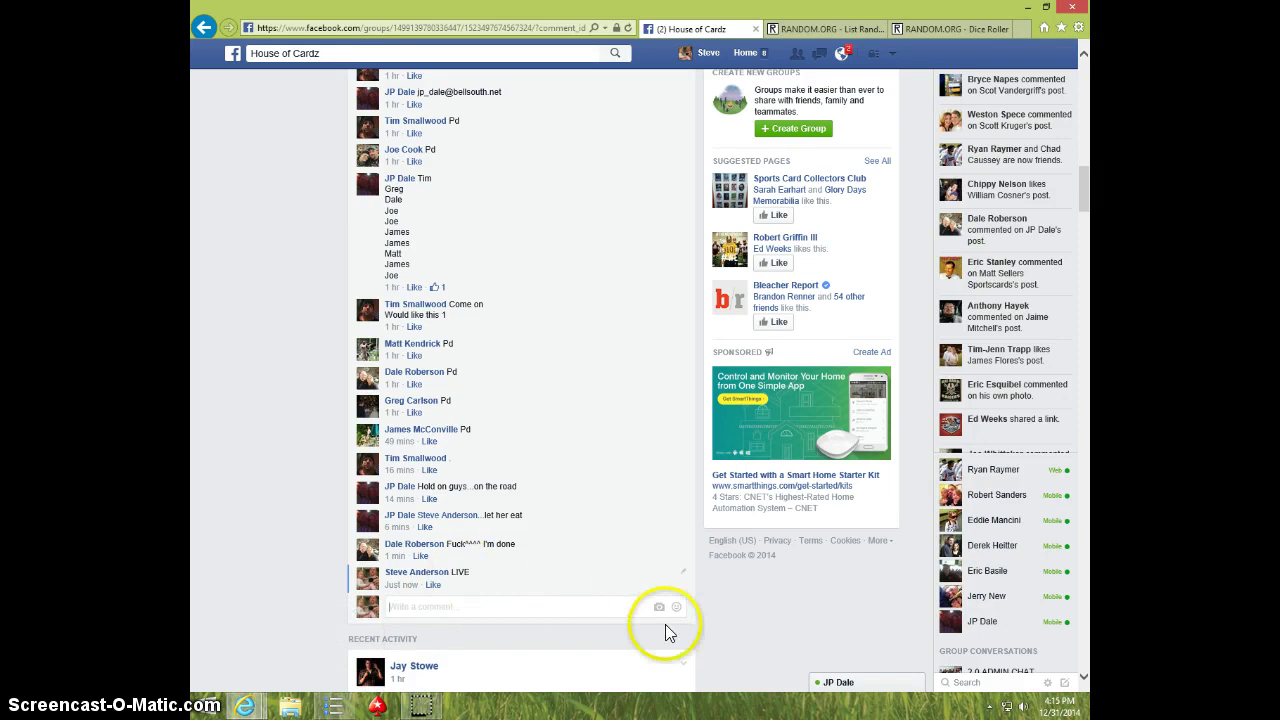
{"action": "left_click", "coordinate": [1052, 706]}
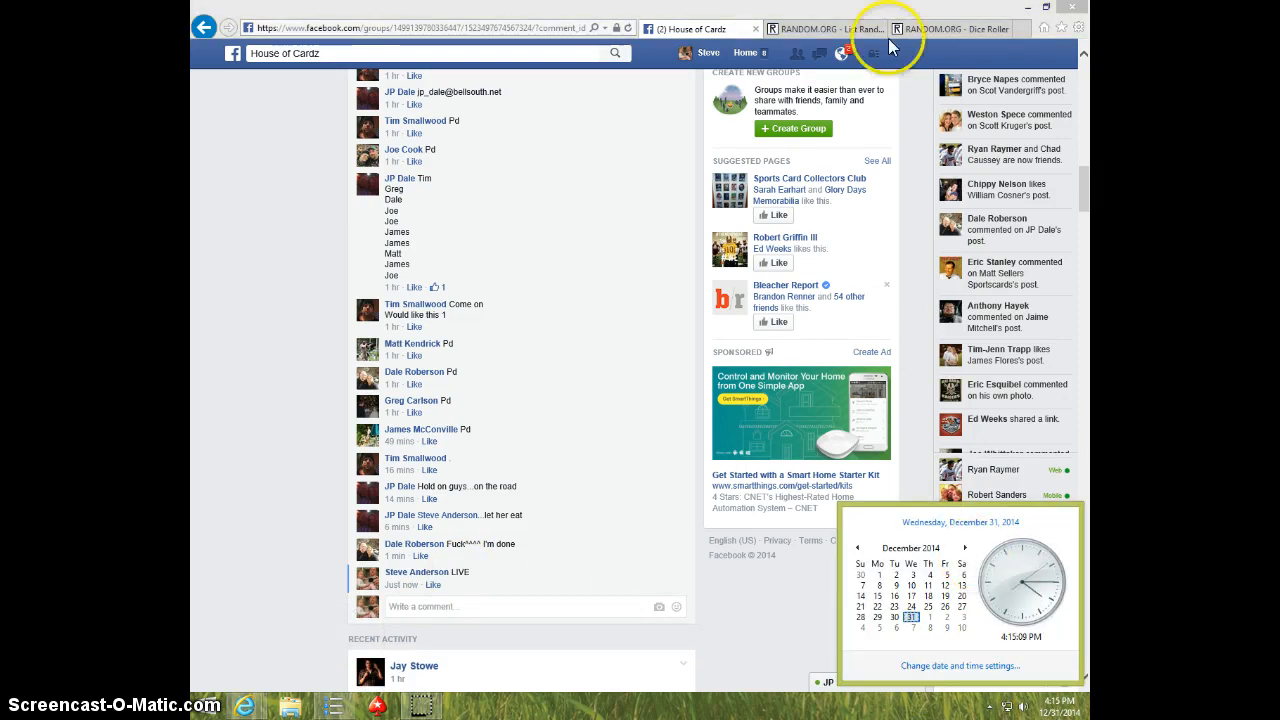
{"action": "left_click", "coordinate": [935, 29]}
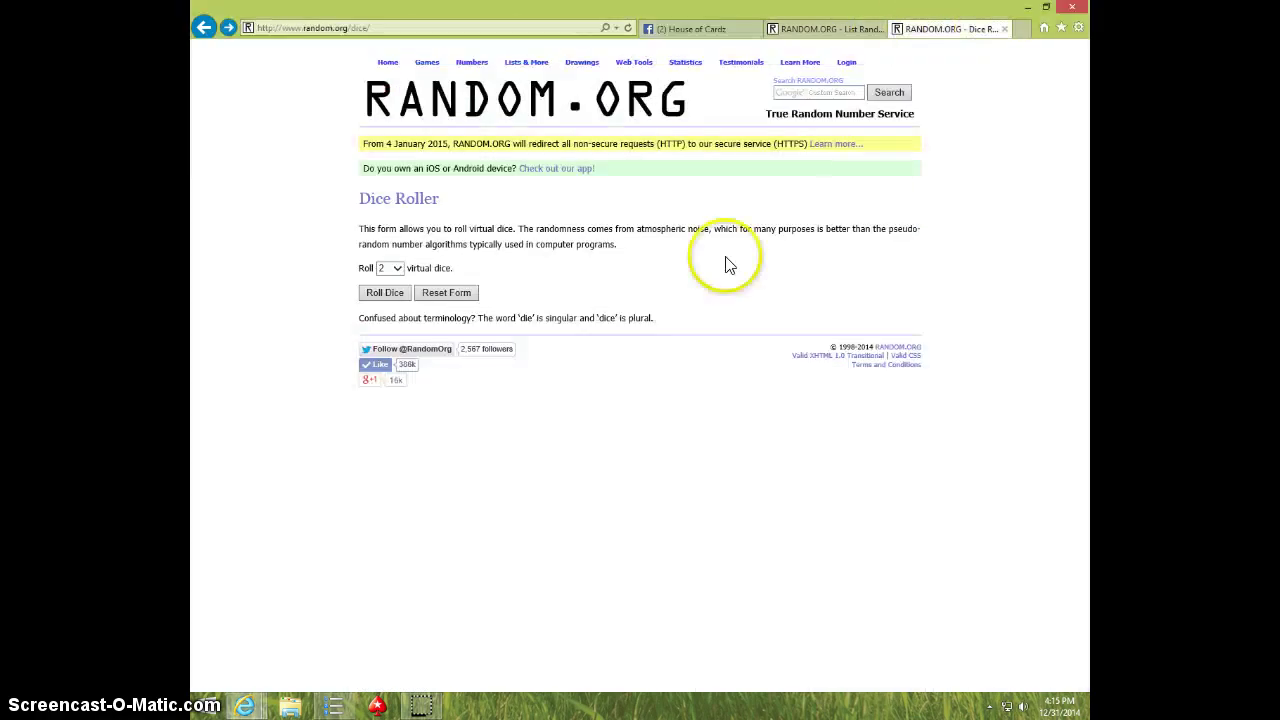
{"action": "left_click", "coordinate": [390, 296]}
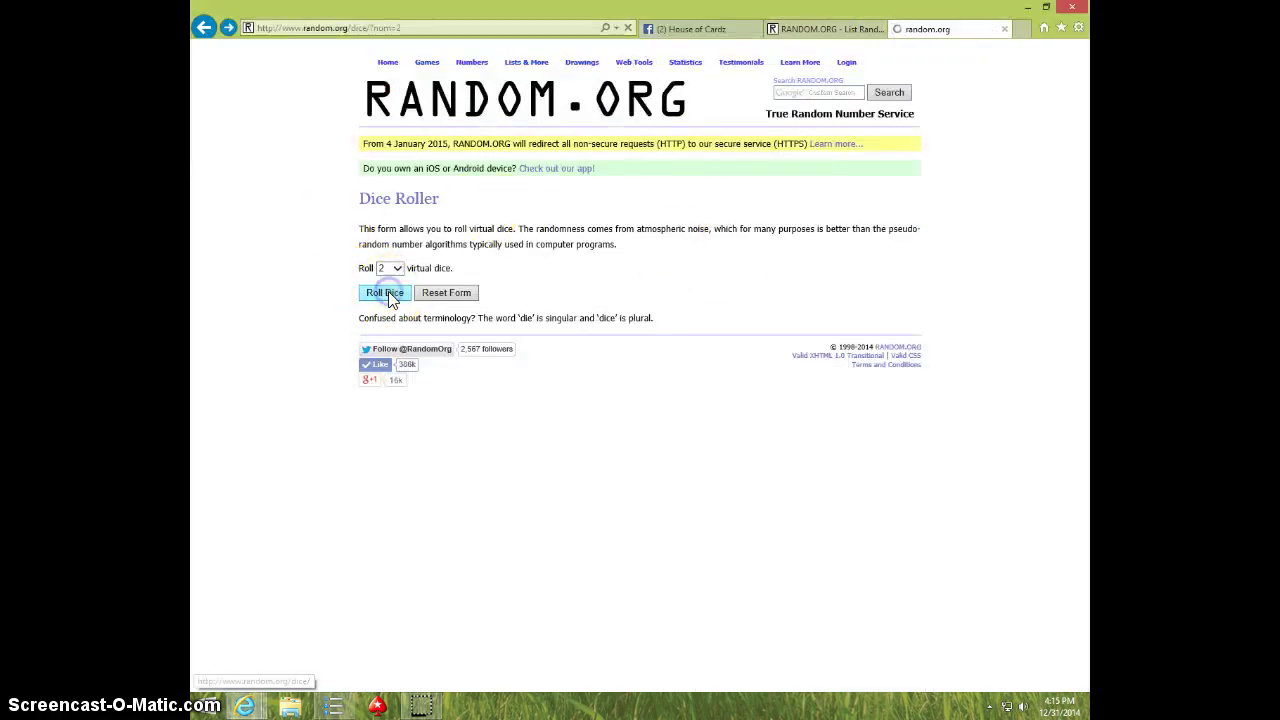
{"action": "left_click", "coordinate": [800, 30]}
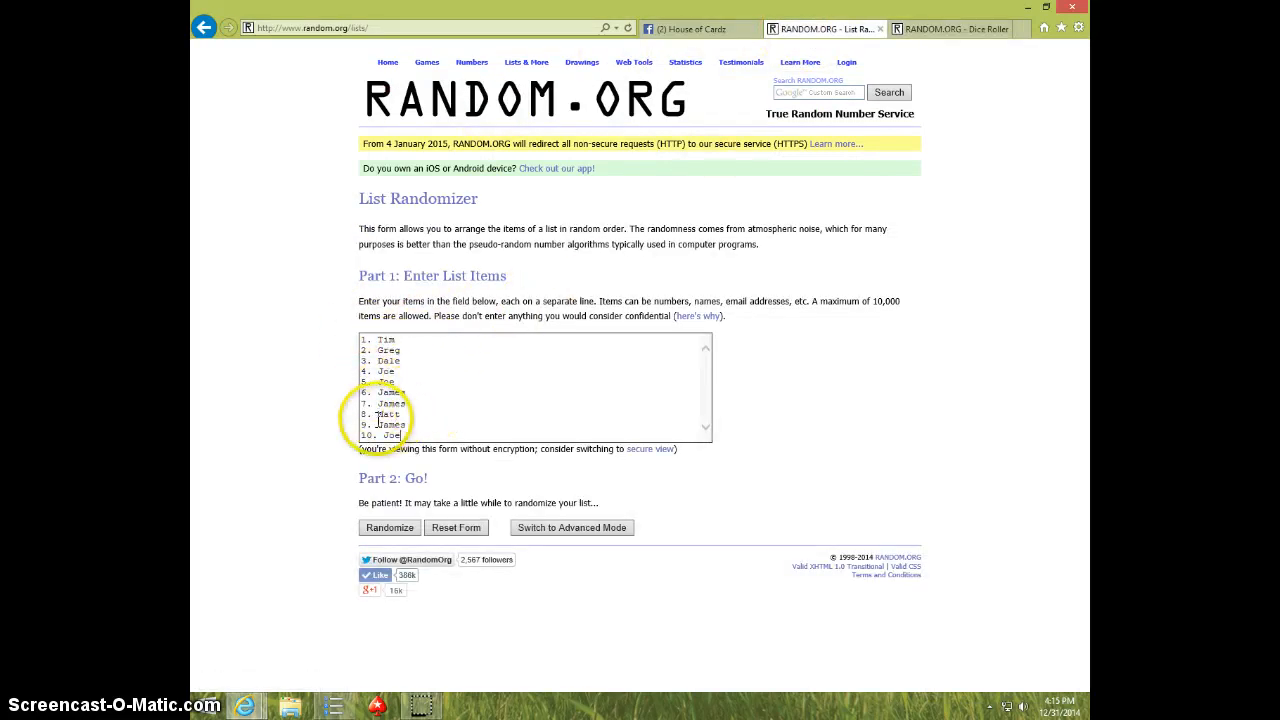
- Randomize the ten-name participant list repeatedly until the counter reaches 11 times
{"action": "left_click", "coordinate": [930, 30]}
{"action": "left_click", "coordinate": [812, 30]}
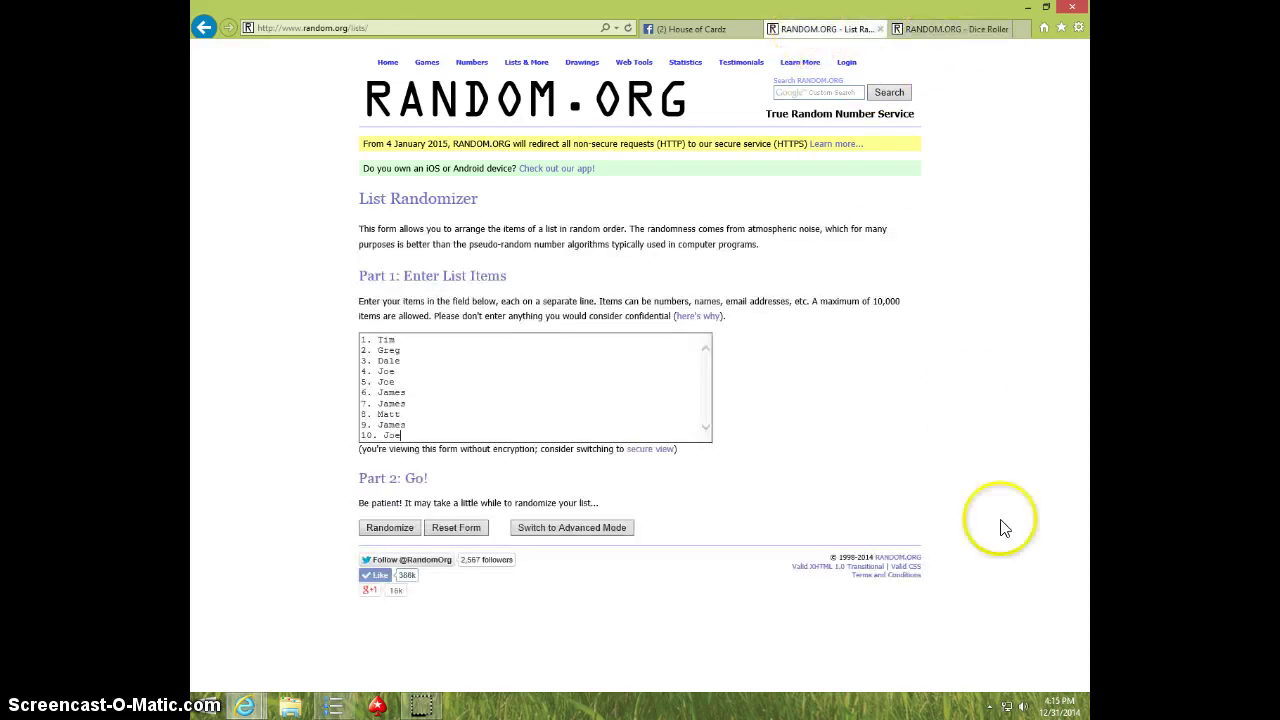
{"action": "left_click", "coordinate": [1058, 705]}
{"action": "left_click", "coordinate": [385, 528]}
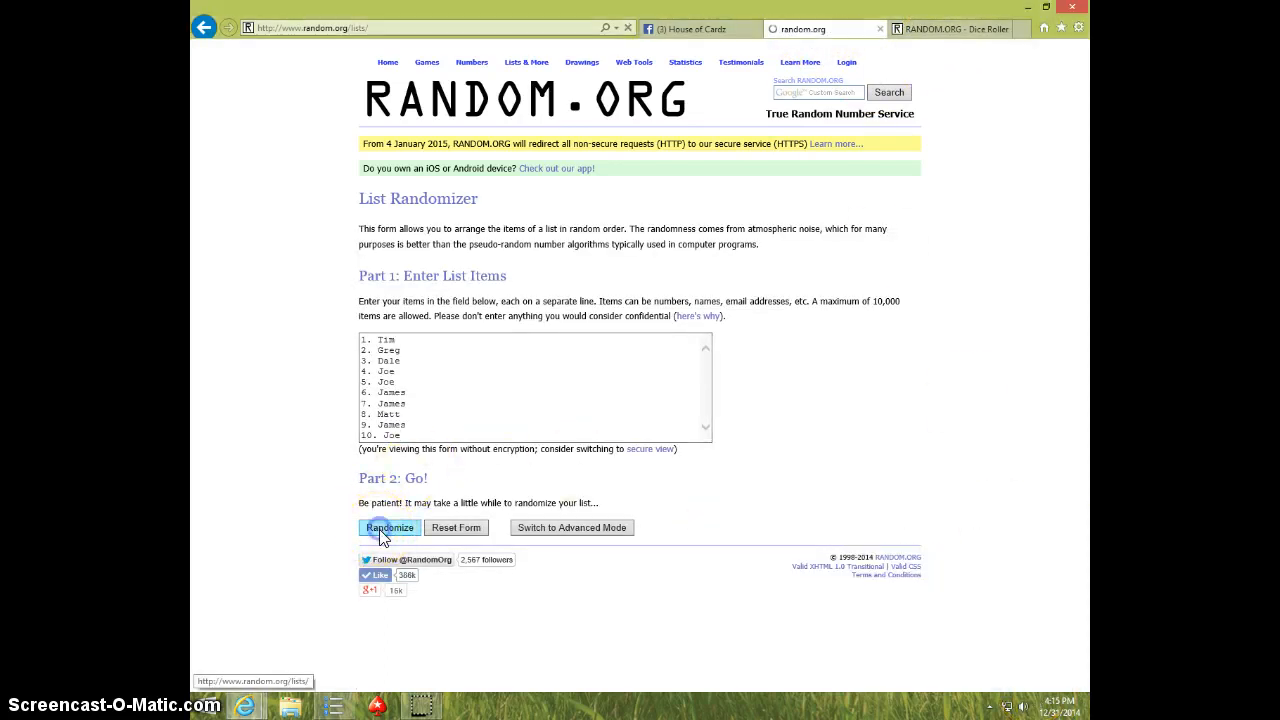
{"action": "left_click", "coordinate": [379, 396]}
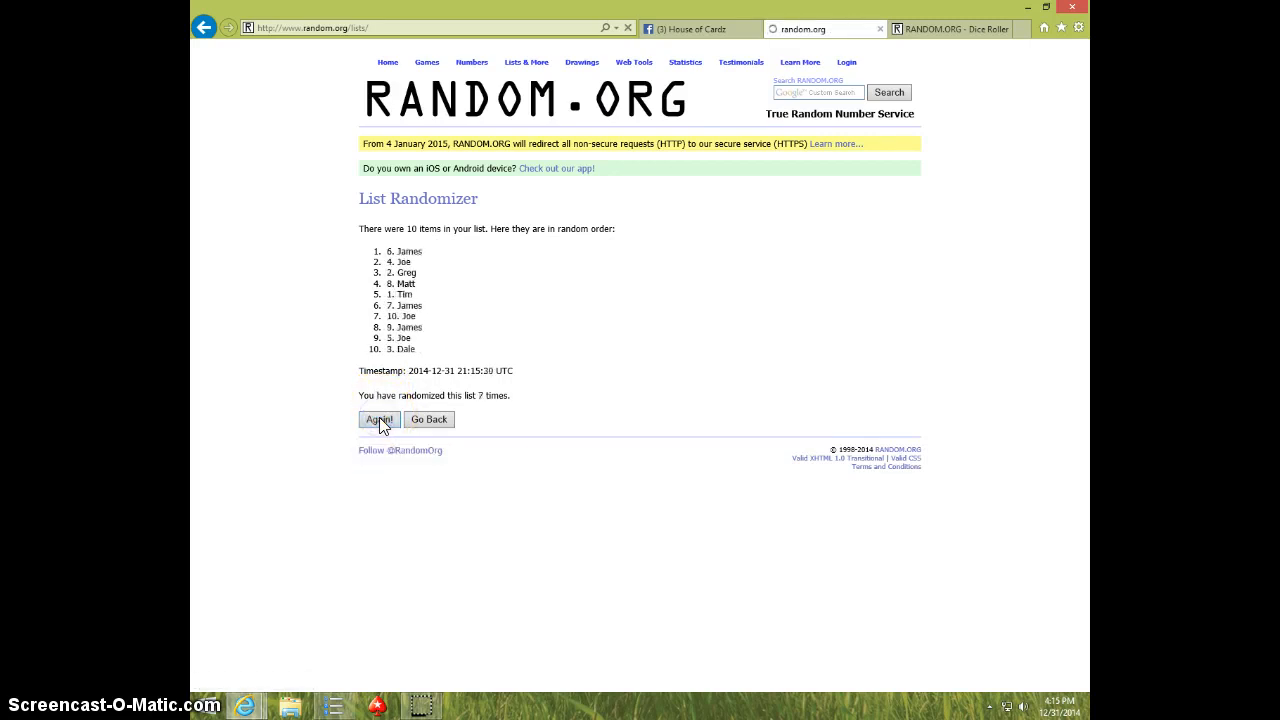
{"action": "left_click", "coordinate": [380, 419]}
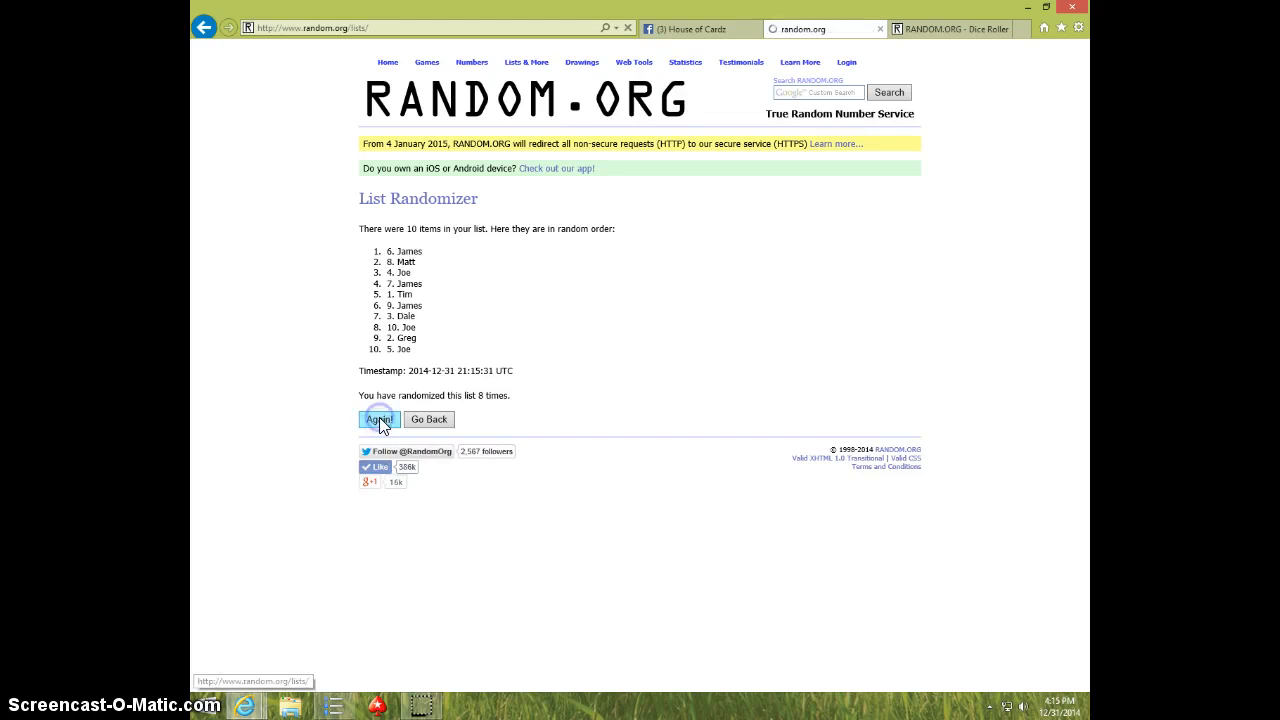
{"action": "left_click", "coordinate": [380, 419]}
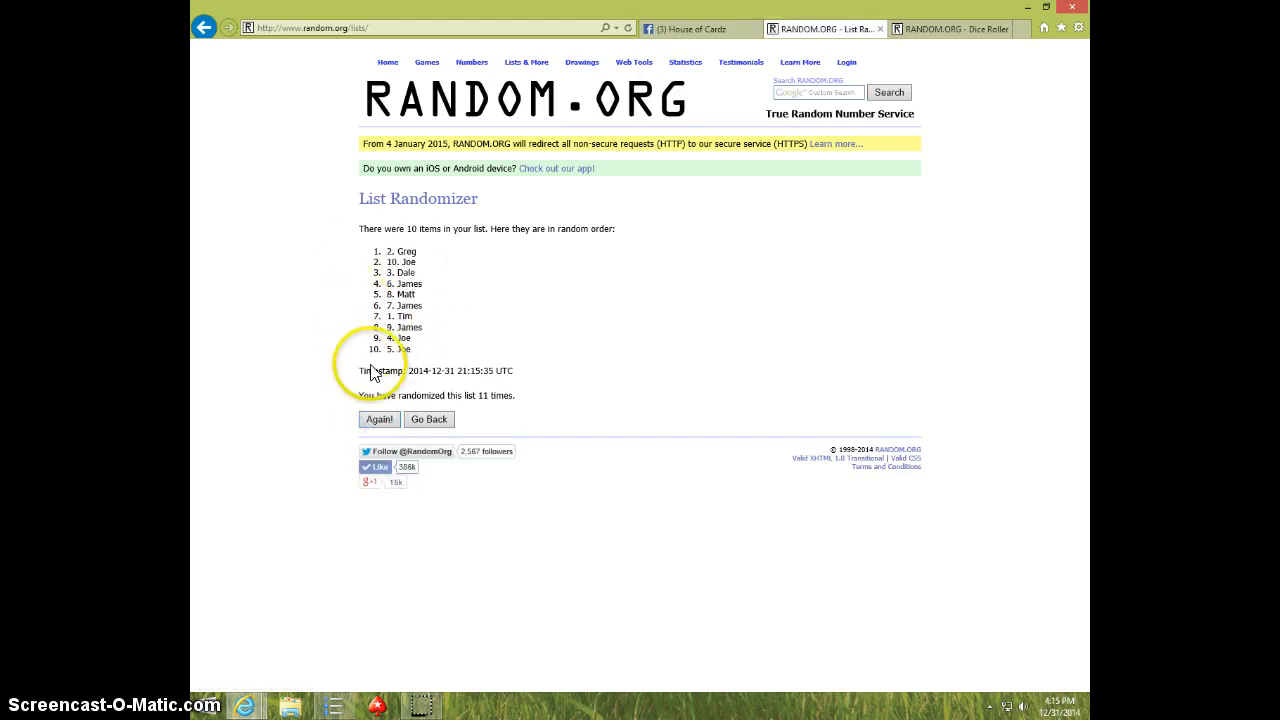
- Randomize the list a 12th time with Dale on top, verifying the dice and clock around it
{"action": "left_click", "coordinate": [923, 30]}
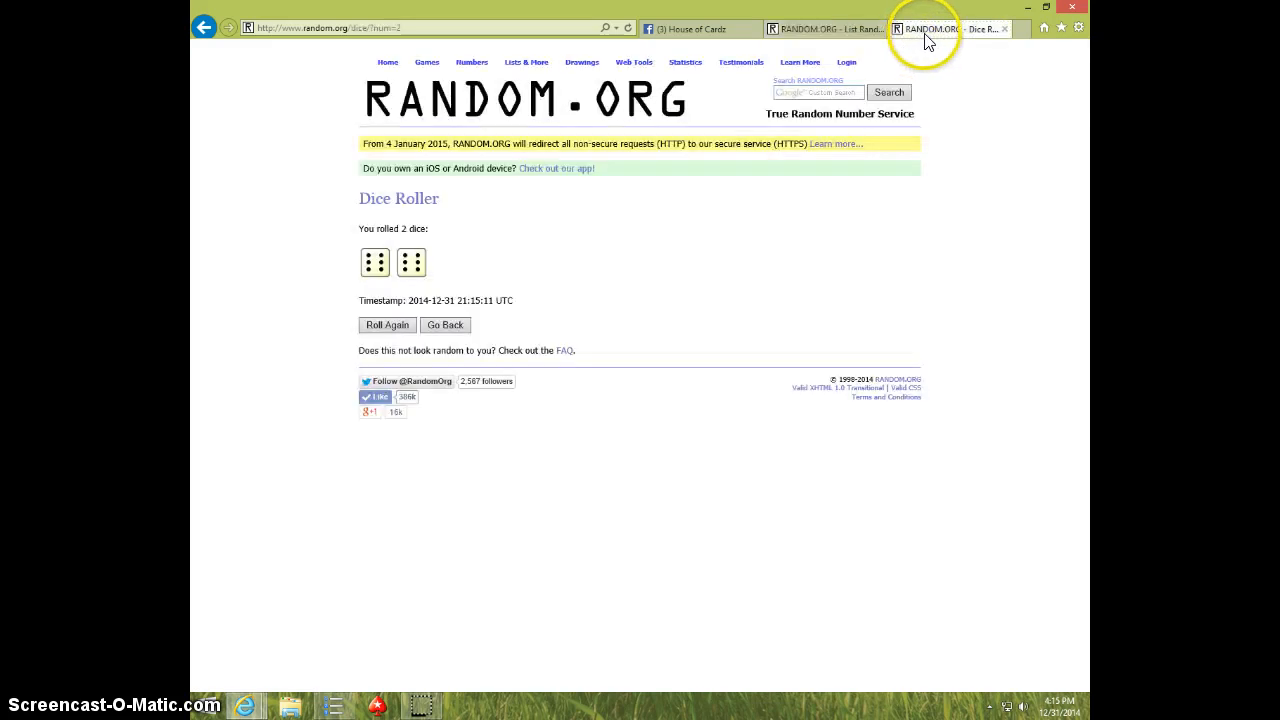
{"action": "left_click", "coordinate": [848, 30]}
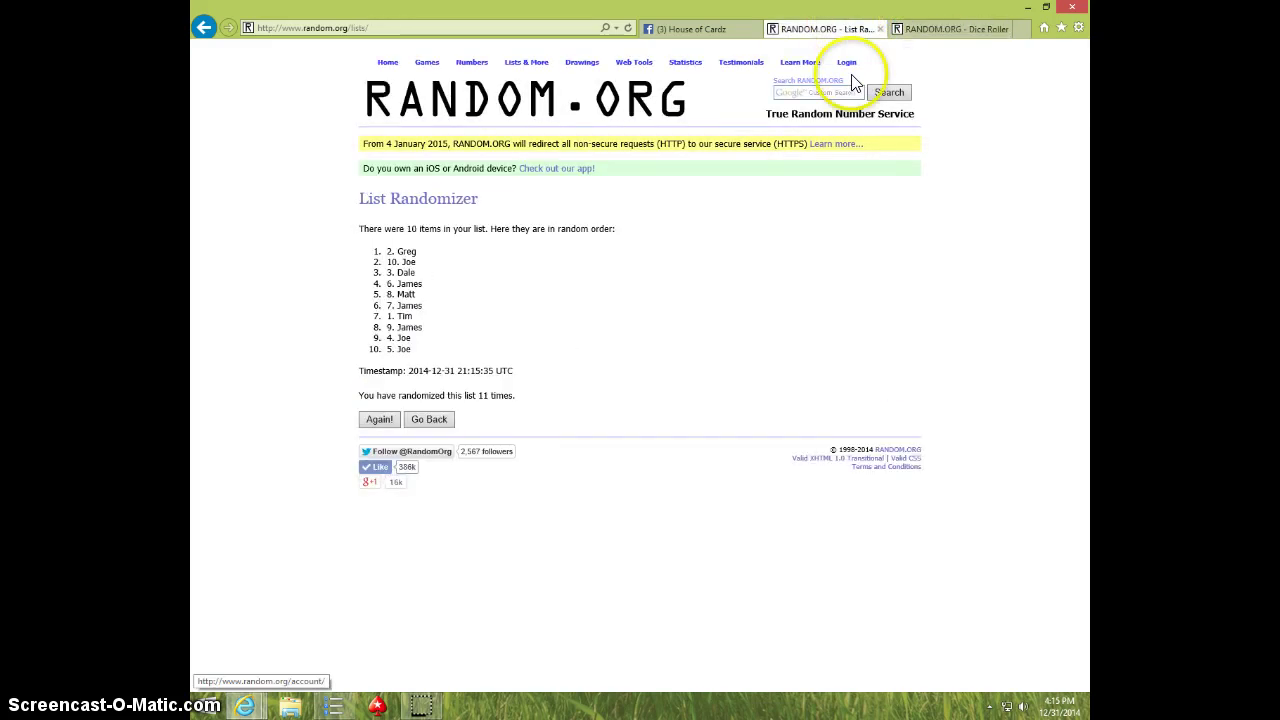
{"action": "left_click", "coordinate": [1062, 700]}
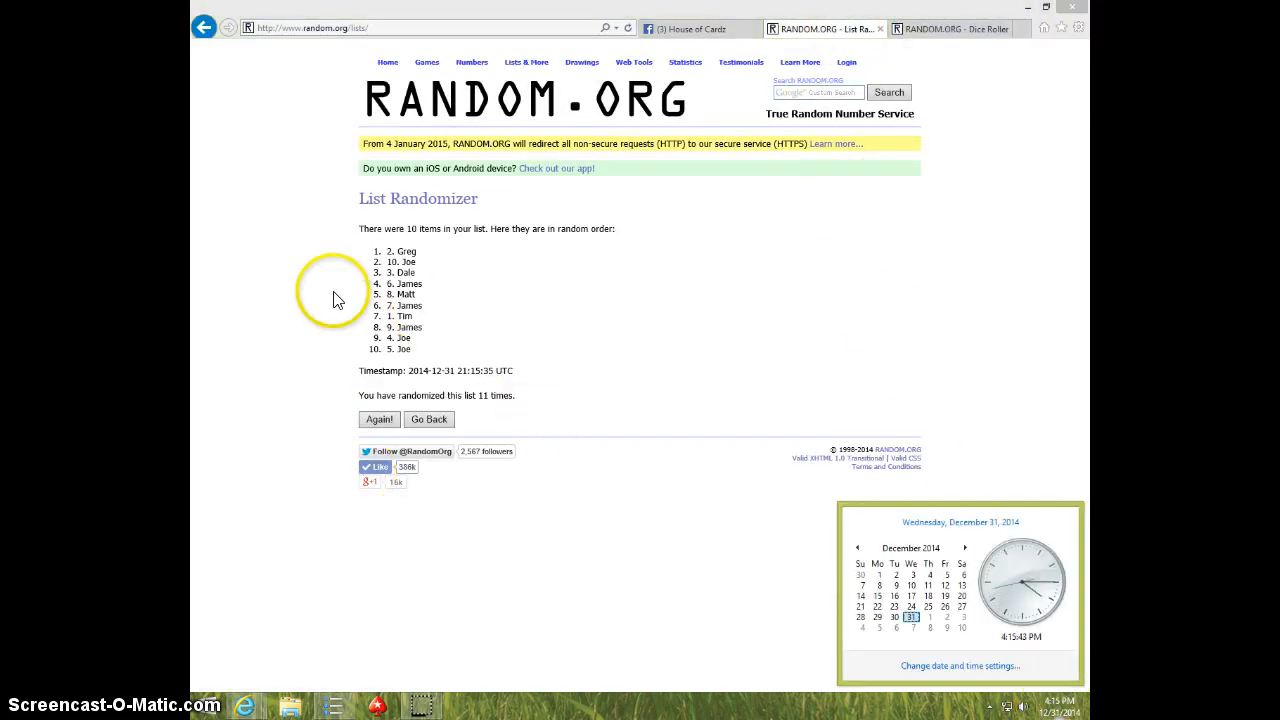
{"action": "left_click", "coordinate": [379, 420]}
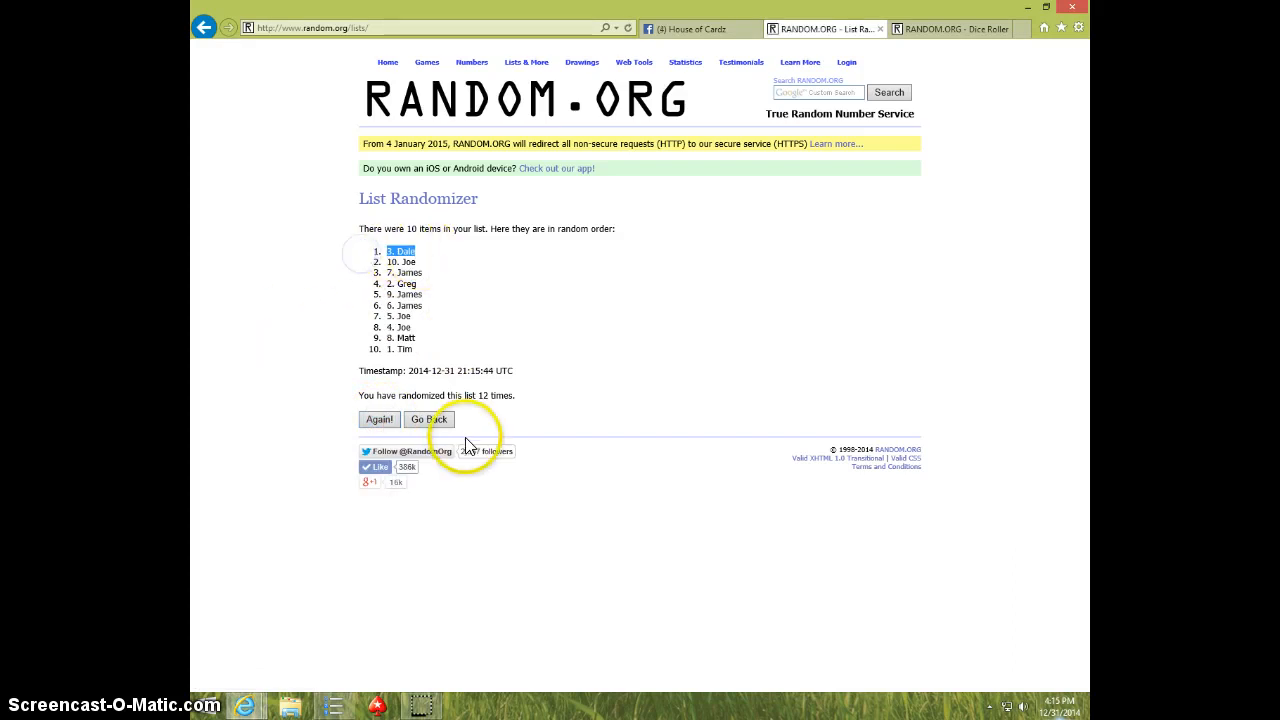
{"action": "left_click", "coordinate": [934, 30]}
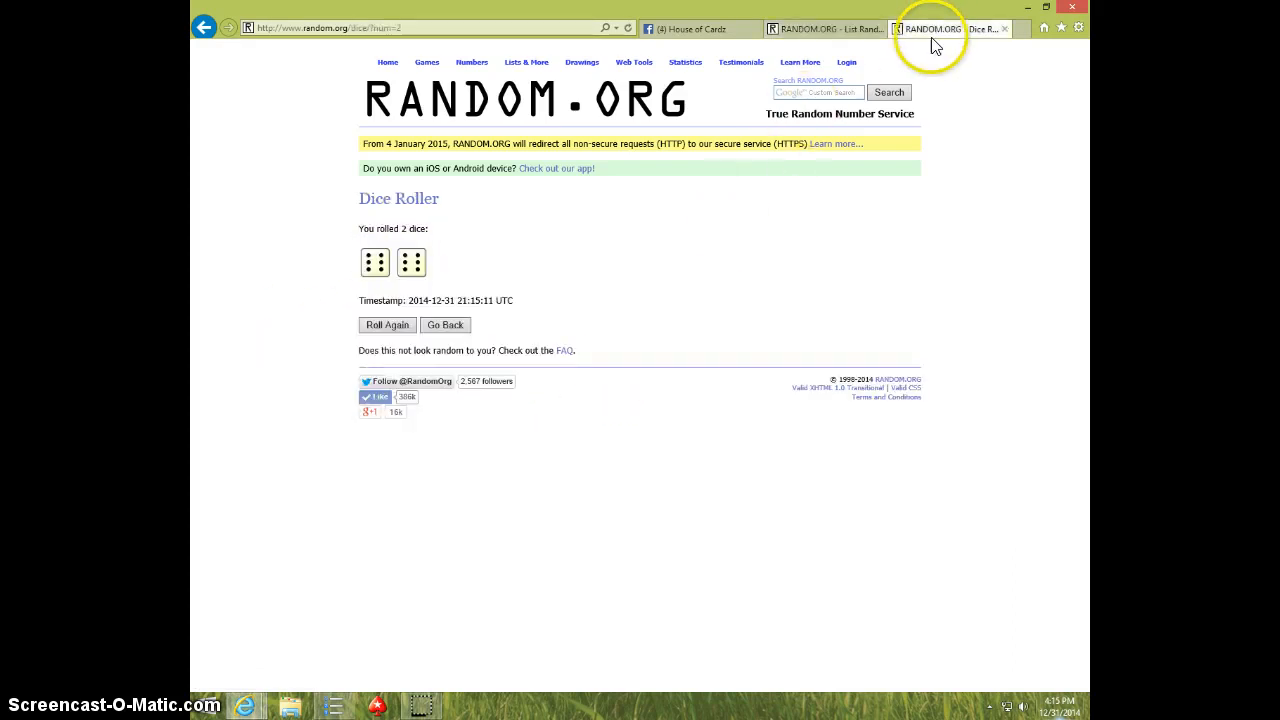
{"action": "left_click", "coordinate": [810, 30]}
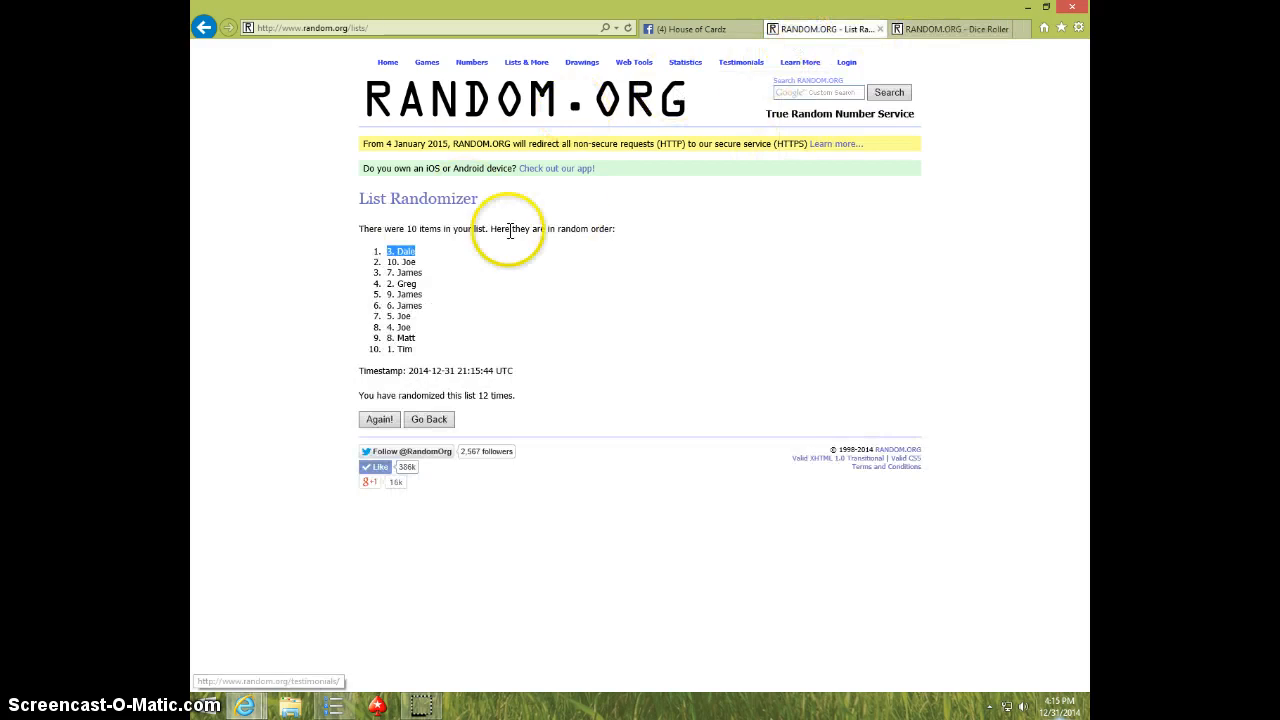
{"action": "left_click", "coordinate": [1058, 708]}
- Return to the Facebook raffle post and post a 'DONE' comment below the LIVE comment
{"action": "left_click", "coordinate": [695, 29]}
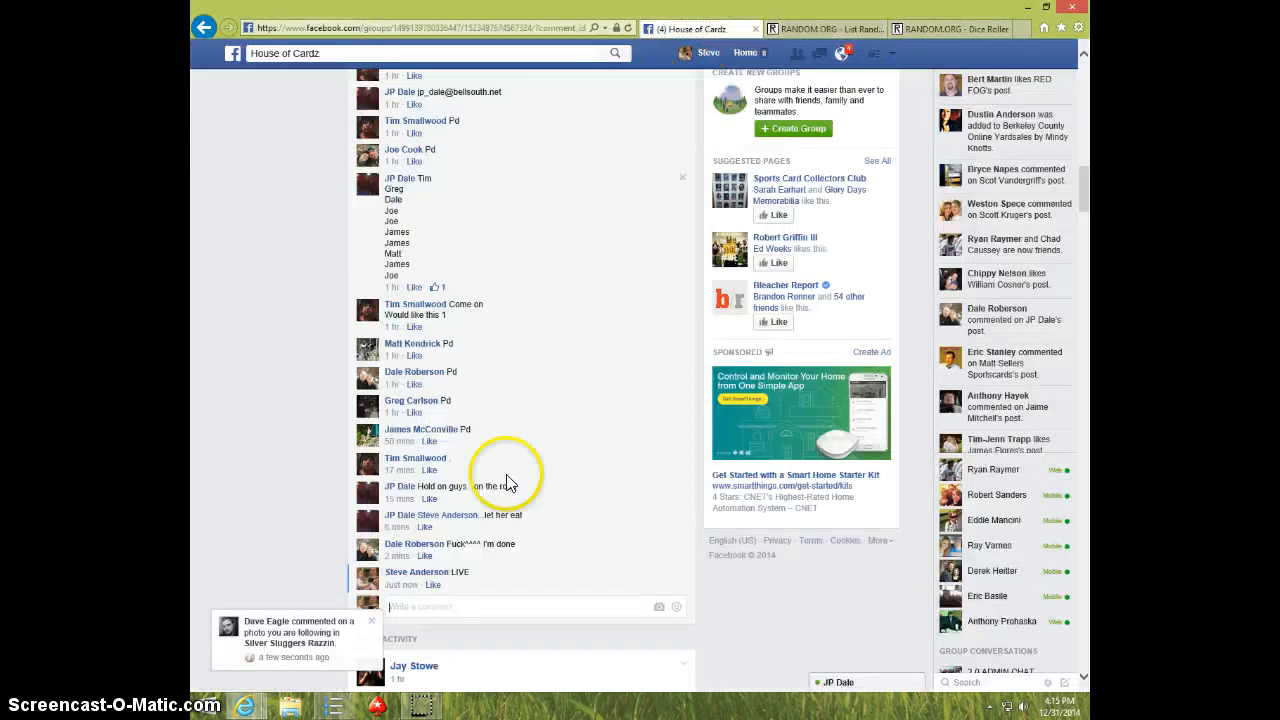
{"action": "left_click", "coordinate": [468, 605]}
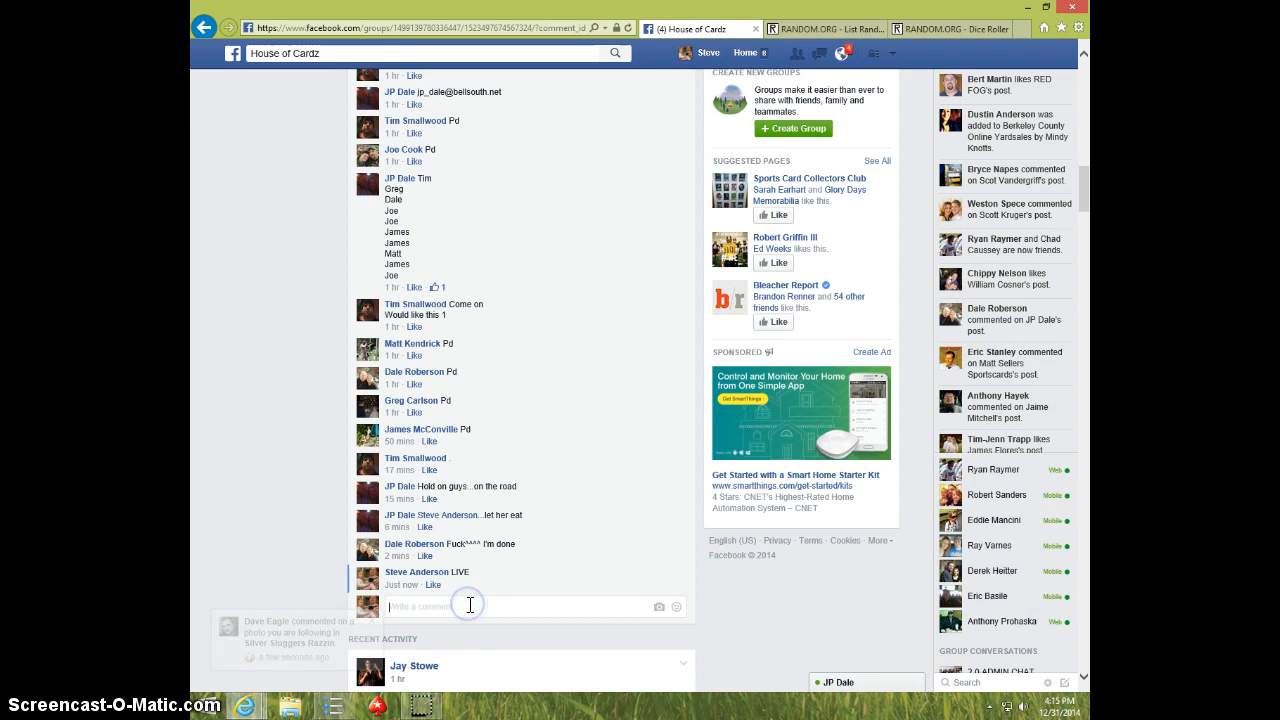
{"action": "type", "text": "DONE"}
{"action": "key", "text": "Return"}
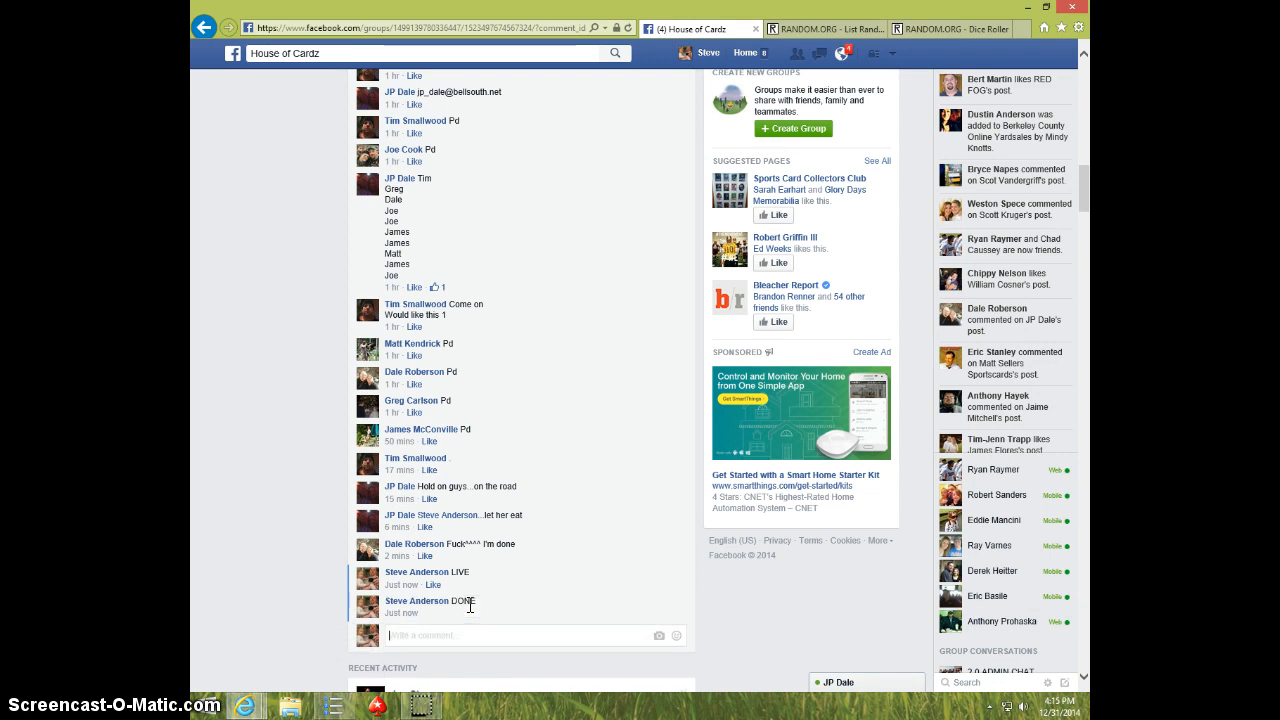